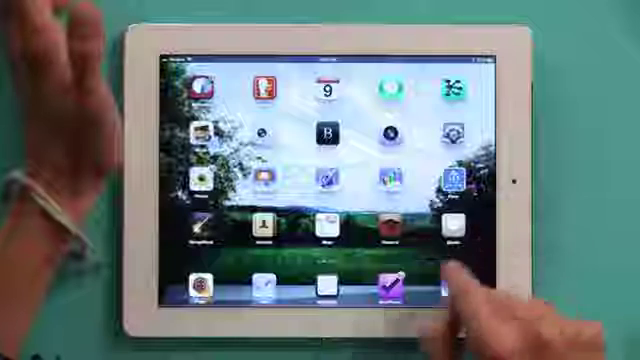
Step: Launch iBooks from the home screen to show the shelf of five PDF documents
{"action": "left_click", "coordinate": [455, 182]}
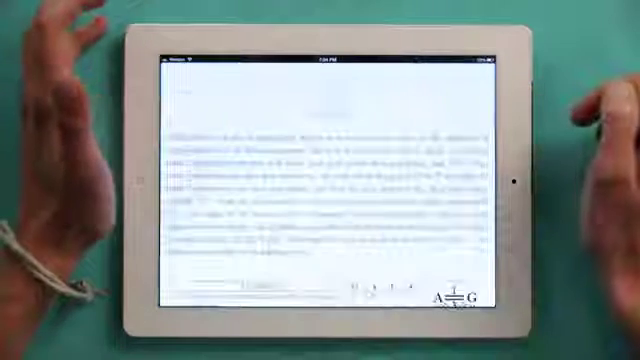
{"action": "scroll", "coordinate": [470, 260], "scroll_direction": "down", "scroll_amount": 5}
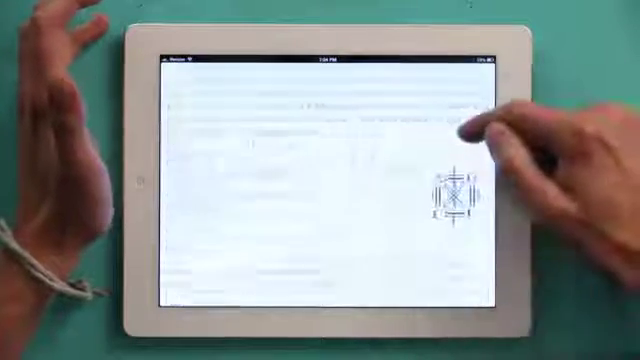
{"action": "scroll", "coordinate": [470, 240], "scroll_direction": "down", "scroll_amount": 5}
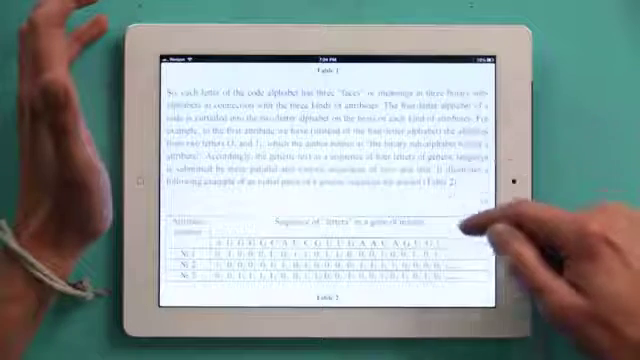
{"action": "scroll", "coordinate": [470, 260], "scroll_direction": "down", "scroll_amount": 5}
{"action": "scroll", "coordinate": [470, 180], "scroll_direction": "up", "scroll_amount": 5}
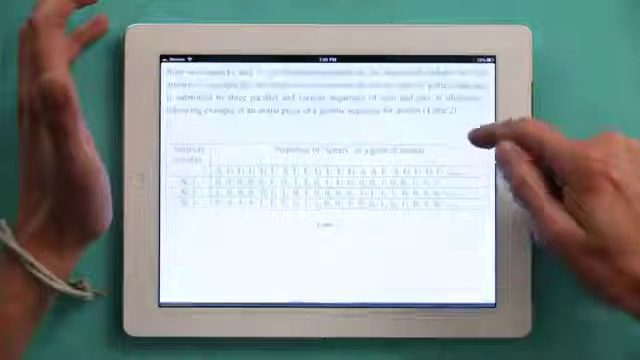
{"action": "scroll", "coordinate": [450, 180], "scroll_direction": "down", "scroll_amount": 5}
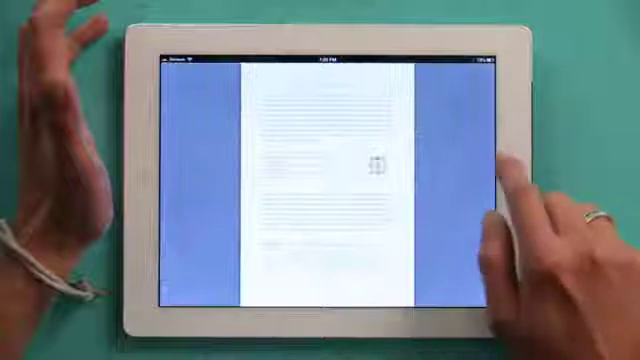
{"action": "scroll", "coordinate": [400, 230], "scroll_direction": "right", "scroll_amount": 5}
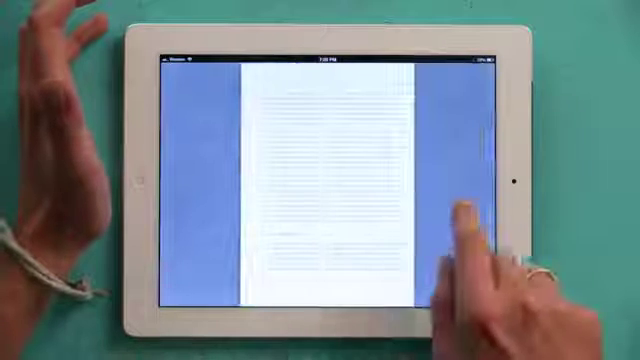
{"action": "scroll", "coordinate": [450, 260], "scroll_direction": "left", "scroll_amount": 3}
Step: Reveal the paper's title and page controls, then scrub to a different page
{"action": "left_click", "coordinate": [380, 290]}
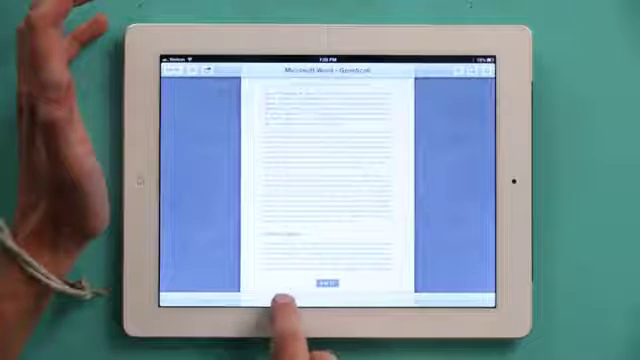
{"action": "left_click_drag", "start_coordinate": [328, 284], "coordinate": [345, 284]}
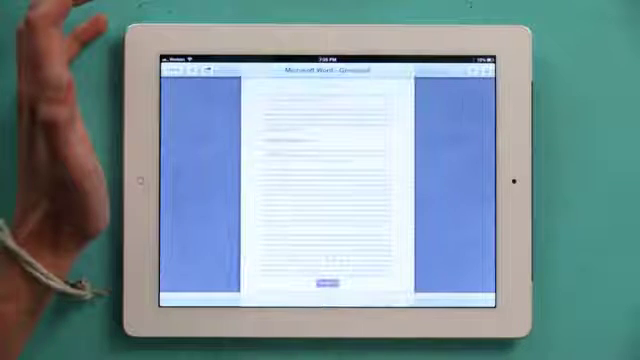